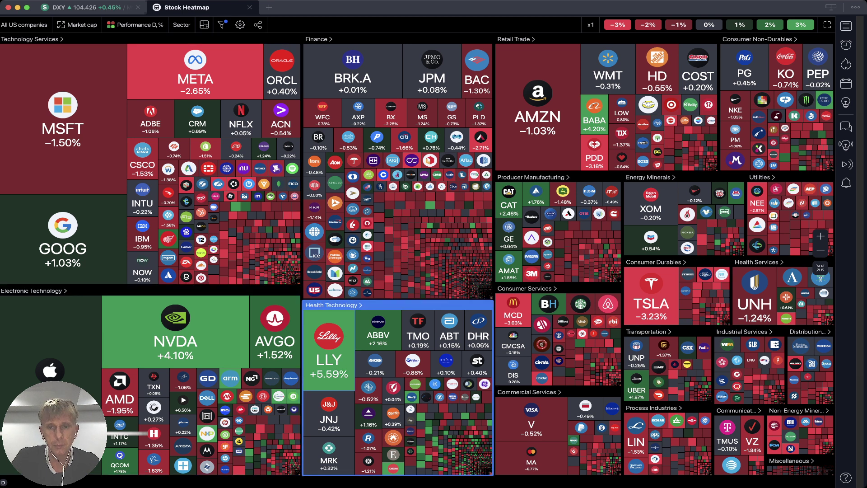
- Examine the Health Technology sector on the stock heatmap, and switch to the DXY daily chart to view its earlier price history
mouse_move(329, 361)
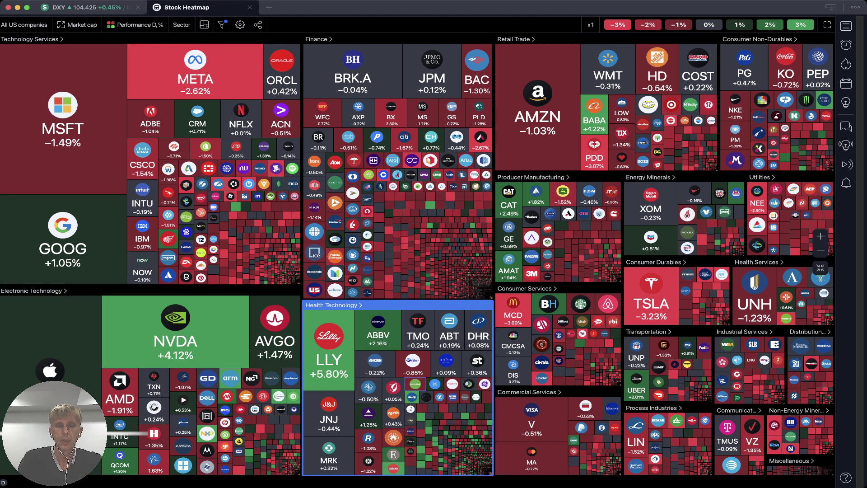
mouse_move(415, 384)
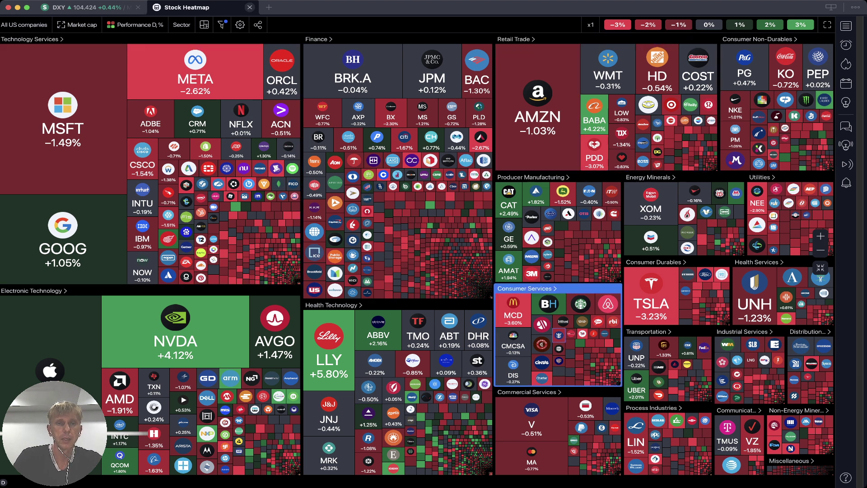
key("ctrl+shift+Tab")
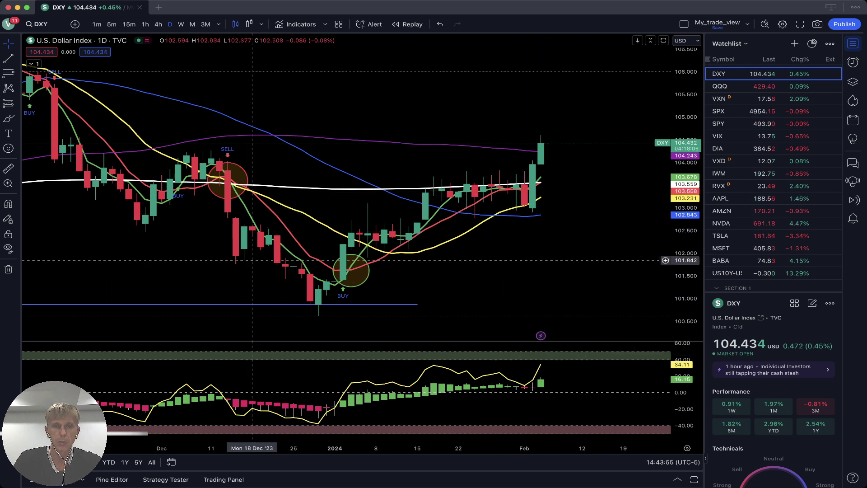
scroll(298, 265, "left", 3)
scroll(297, 265, "left", 3)
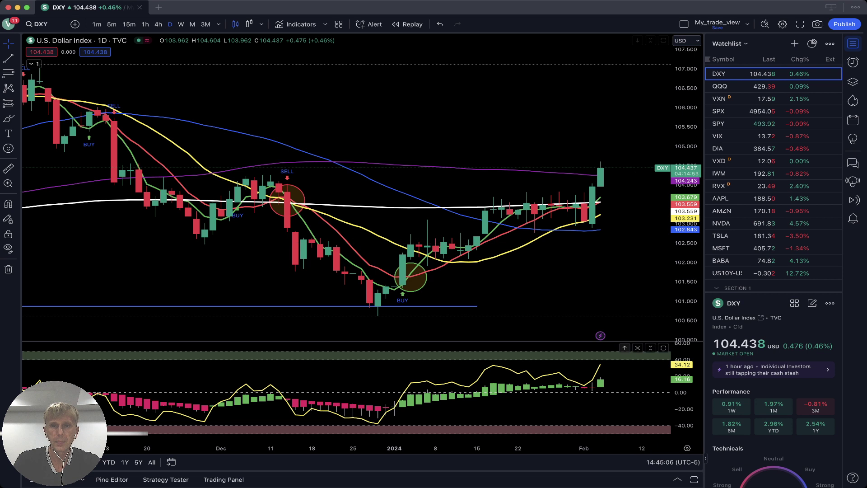
- Open the QQQ 4-hour chart and raise the right end of the oscillator's trend line to about 36.5
left_click(732, 86)
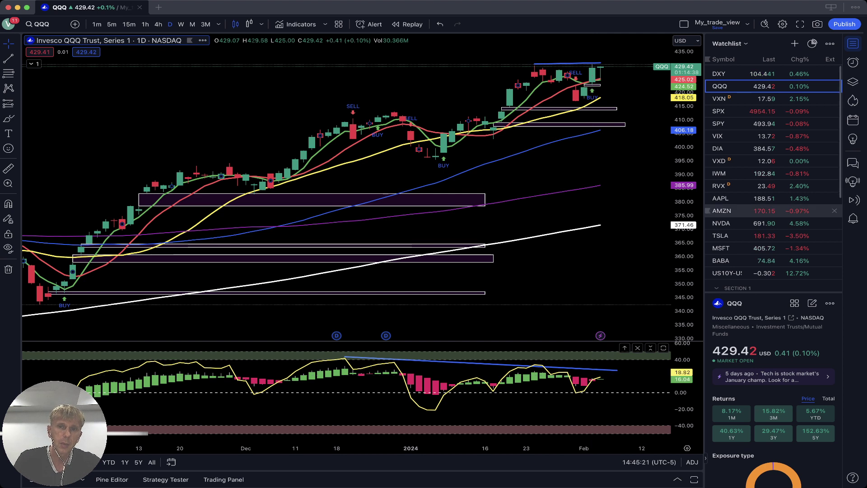
scroll(477, 75, "right", 2)
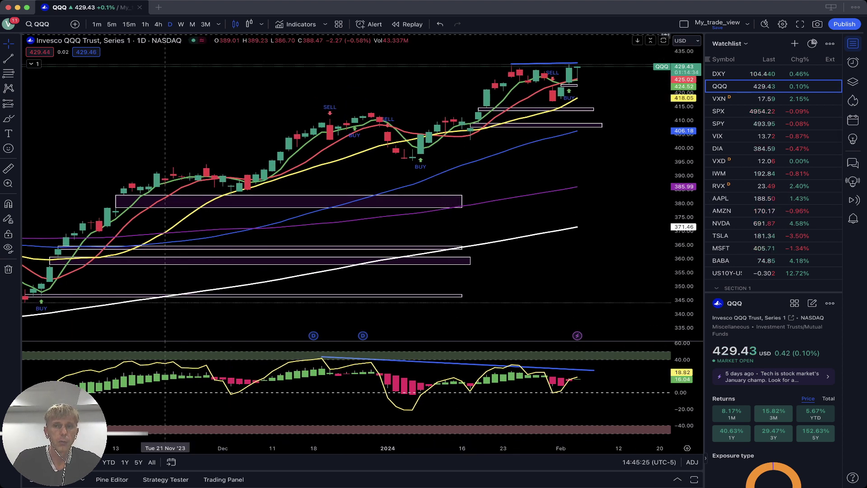
left_click(158, 24)
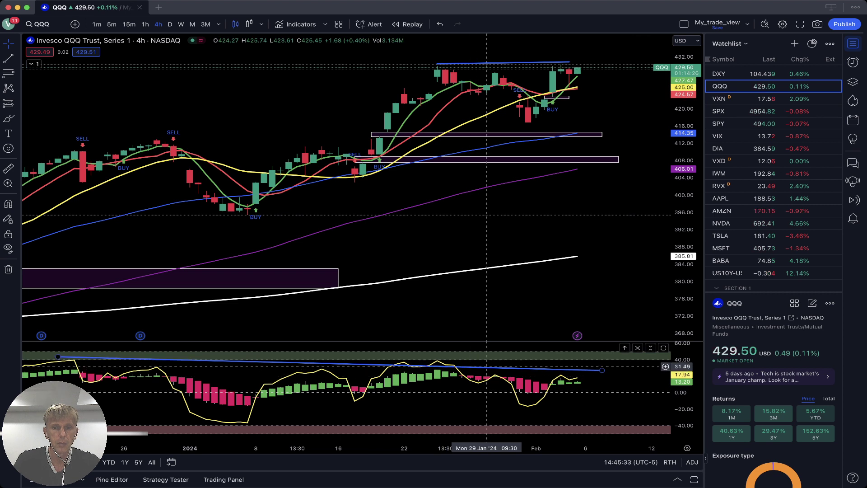
left_click_drag(603, 370, 602, 362)
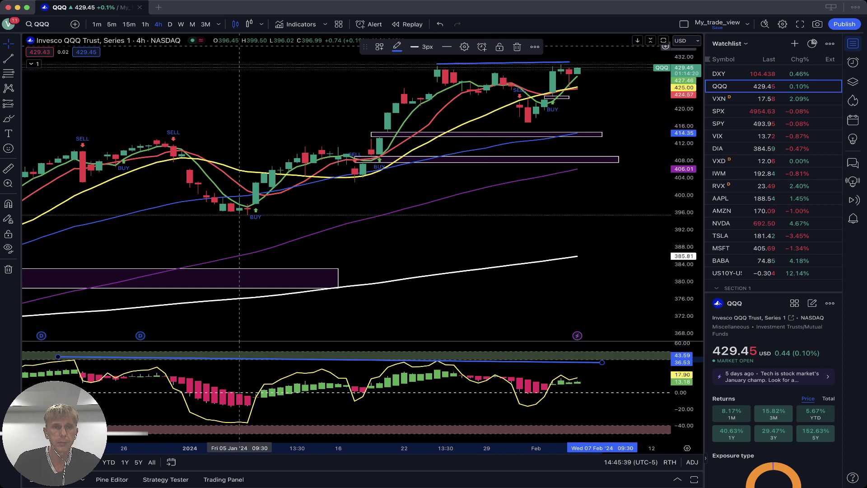
- Review QQQ on the 1-hour chart and the VXN volatility index on the daily chart
left_click(145, 24)
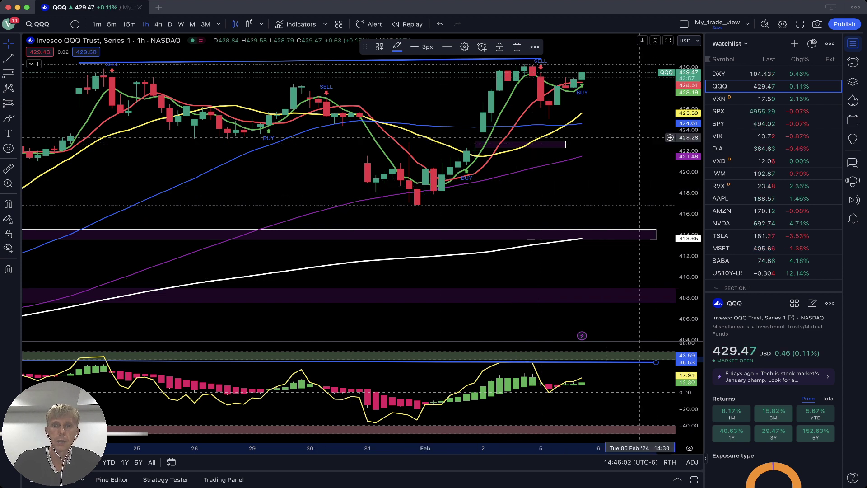
left_click(723, 99)
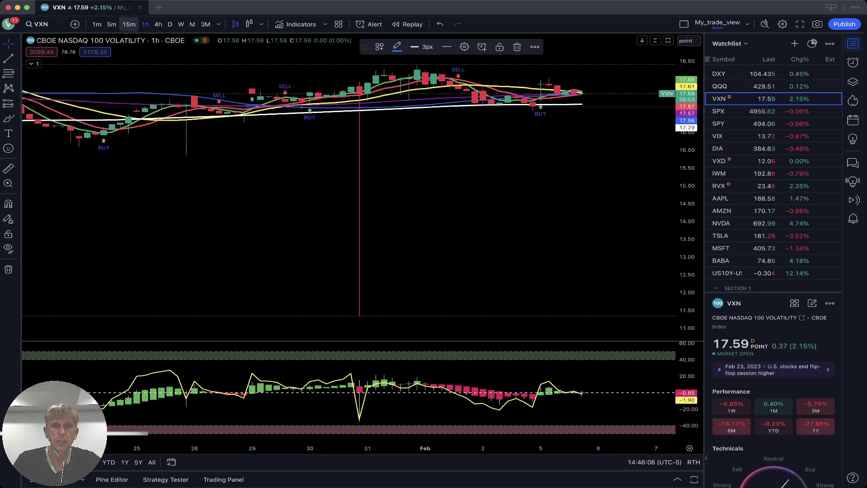
left_click(170, 24)
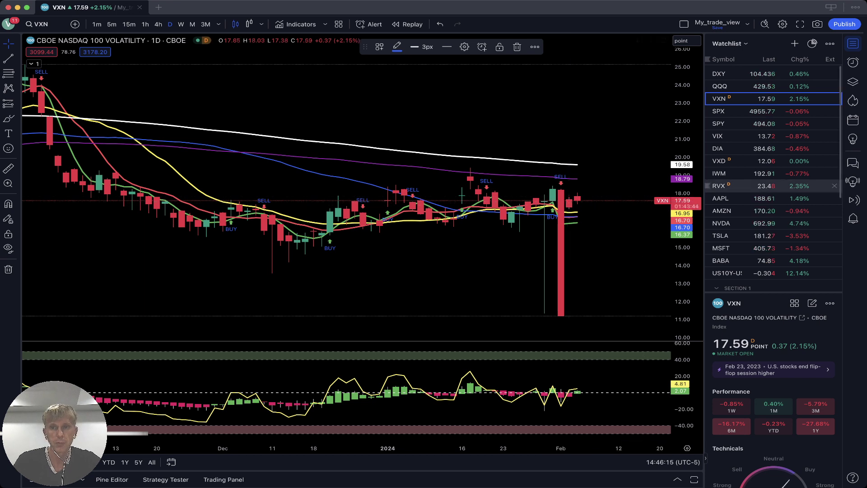
- Open the SPX daily chart and delete the long, nearly flat trend lines across the price highs and the oscillator
left_click(732, 111)
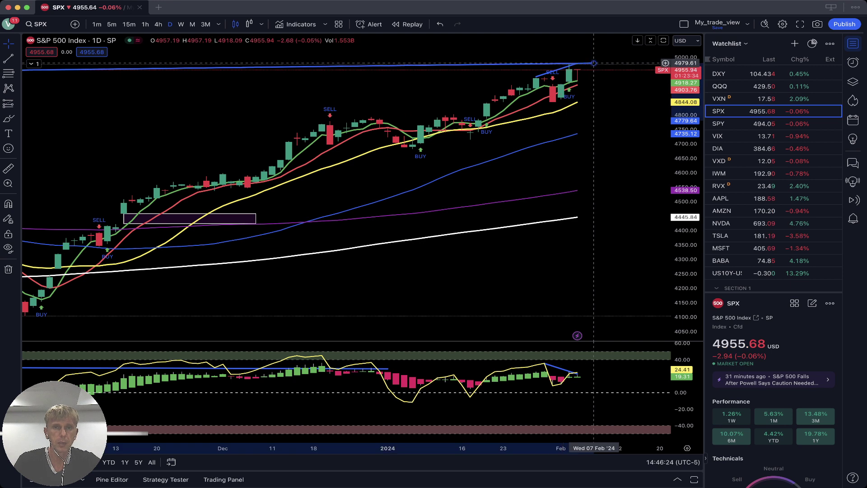
left_click(594, 64)
key("Delete")
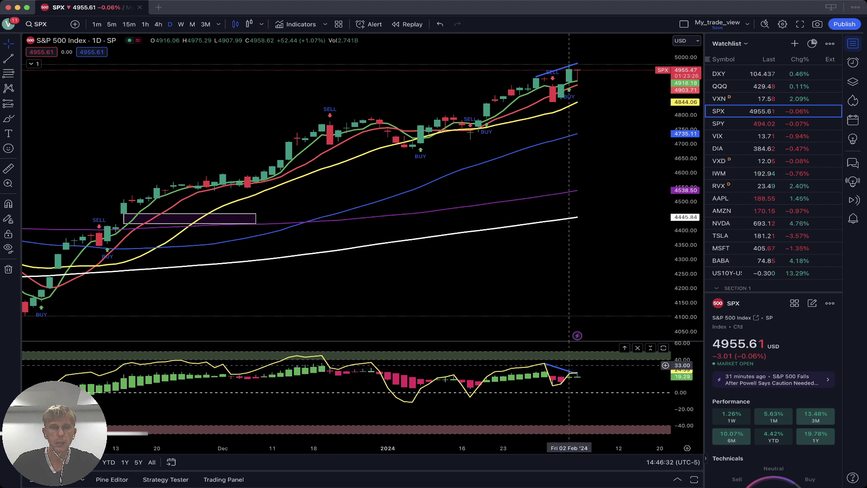
- Stretch the SPX oscillator trend line from 18 Dec '23 to 06 Feb '24 at 33.00, and start the price trend line at the 18 Dec high
left_click_drag(577, 373, 313, 356)
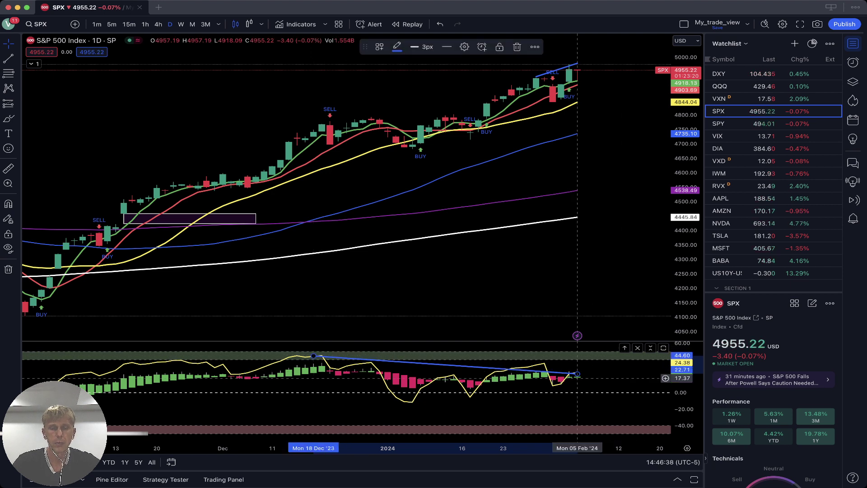
left_click_drag(577, 373, 586, 365)
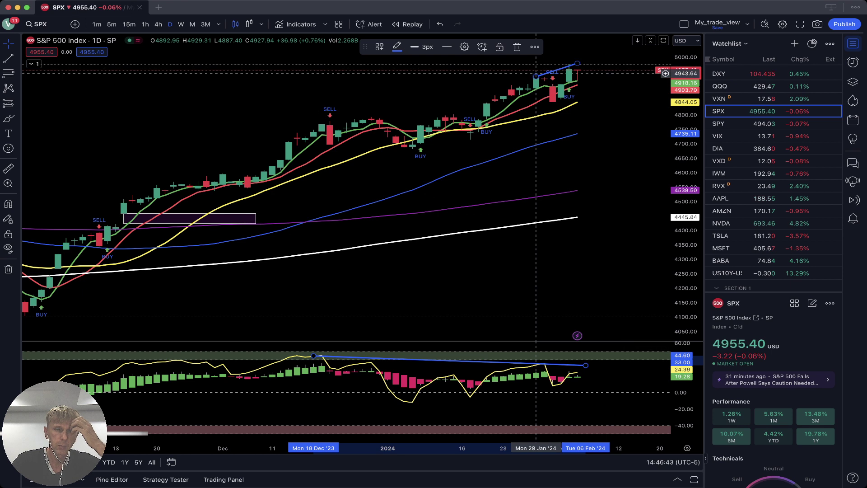
mouse_move(537, 76)
left_mouse_down()
mouse_move(316, 106)
mouse_move(313, 122)
left_mouse_up()
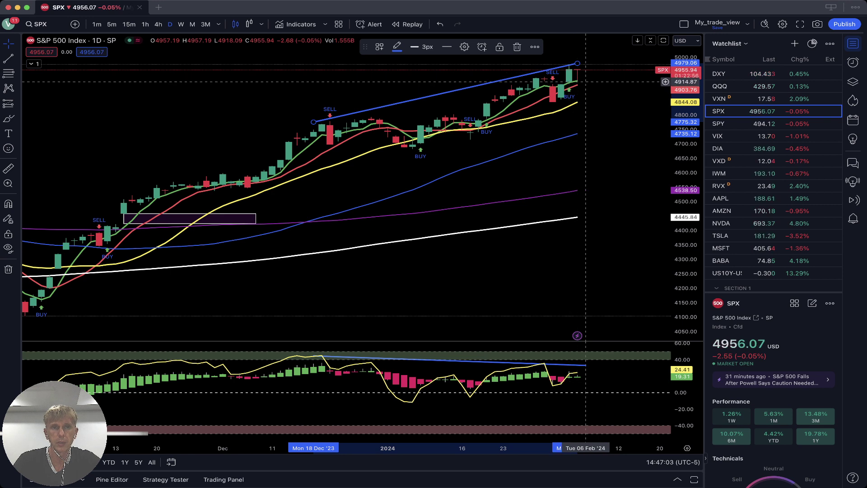
- Show SPX on the 4-hour chart and raise the right end of the oscillator trend line to about 39.05
left_click(158, 24)
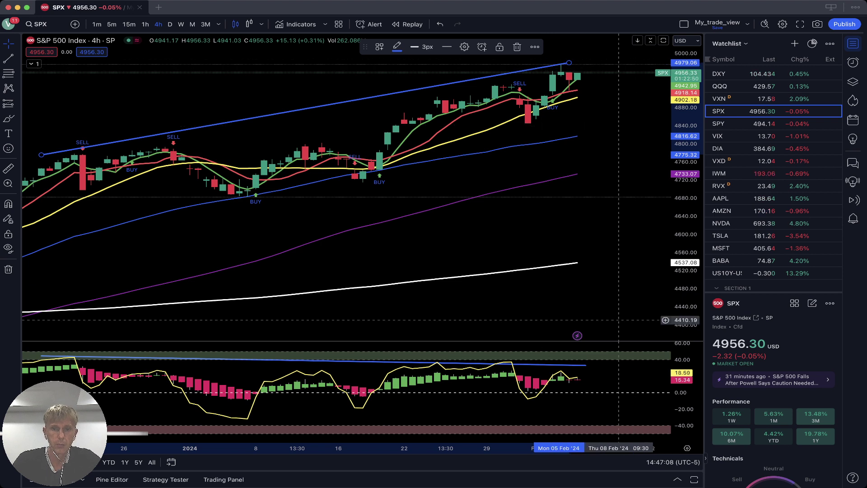
left_click_drag(586, 365, 586, 361)
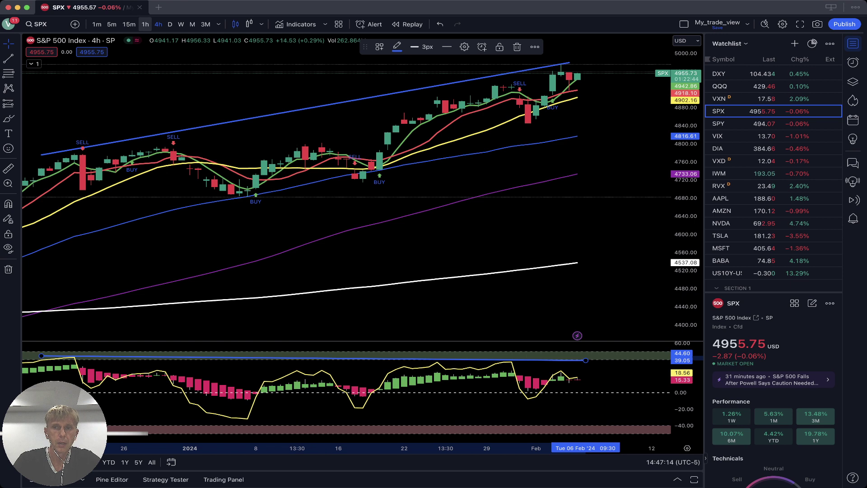
- Review SPX on the 1-hour chart, and the VIX on the 1-hour and daily charts
left_click(145, 24)
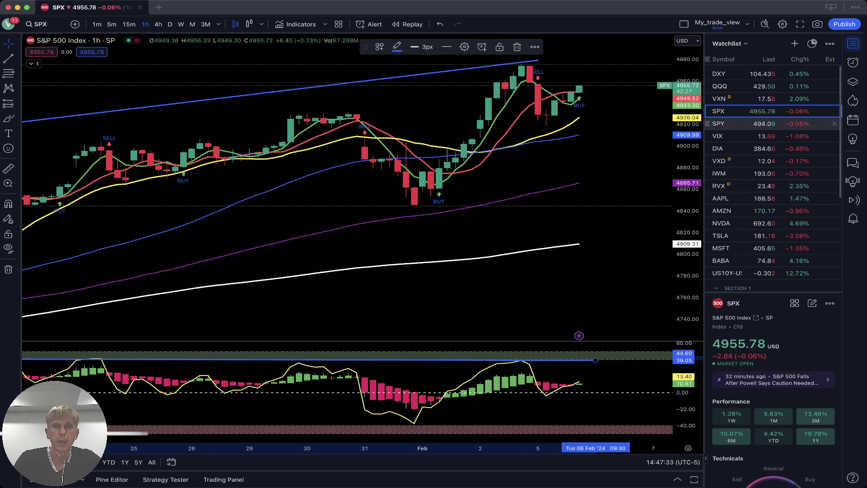
left_click(732, 123)
left_click(731, 136)
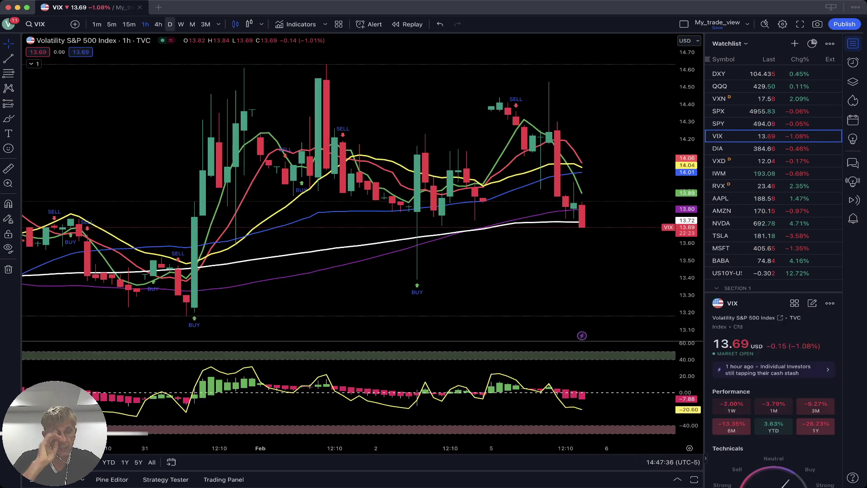
left_click(170, 24)
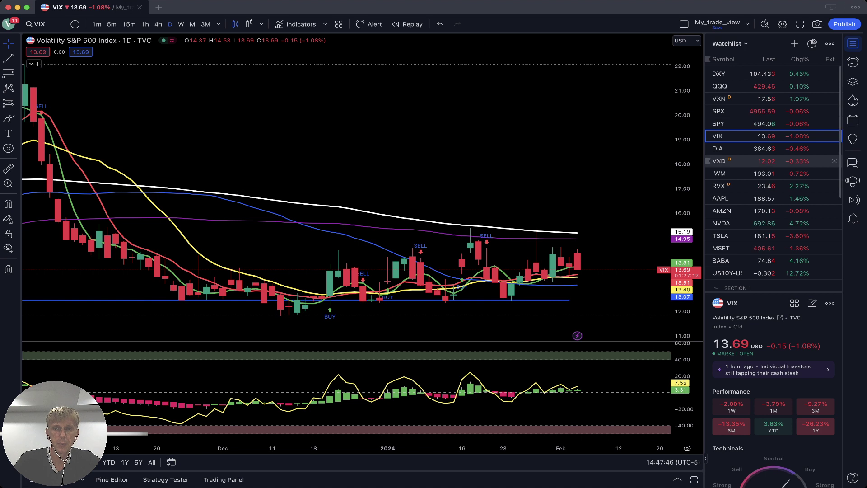
- On the DIA daily chart, draw a trend line across the price highs from 18 Dec '23 at about 375.95 to 06 Feb '24 at about 388.74
left_click(746, 148)
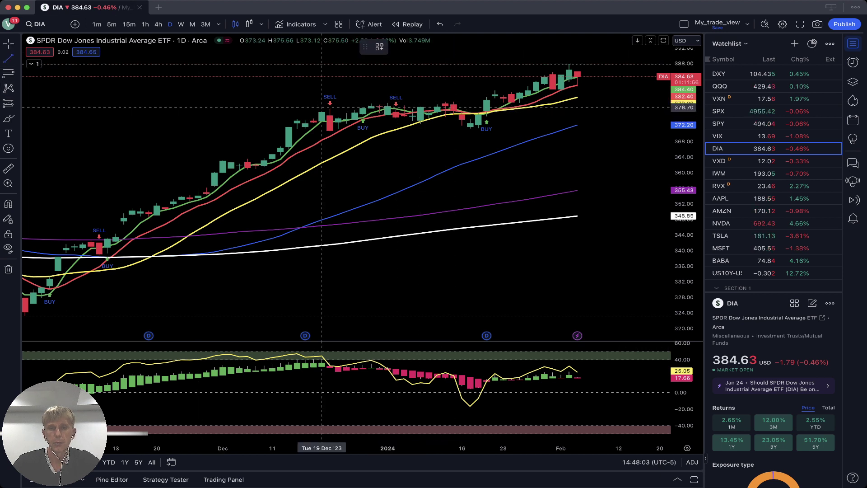
left_click(314, 110)
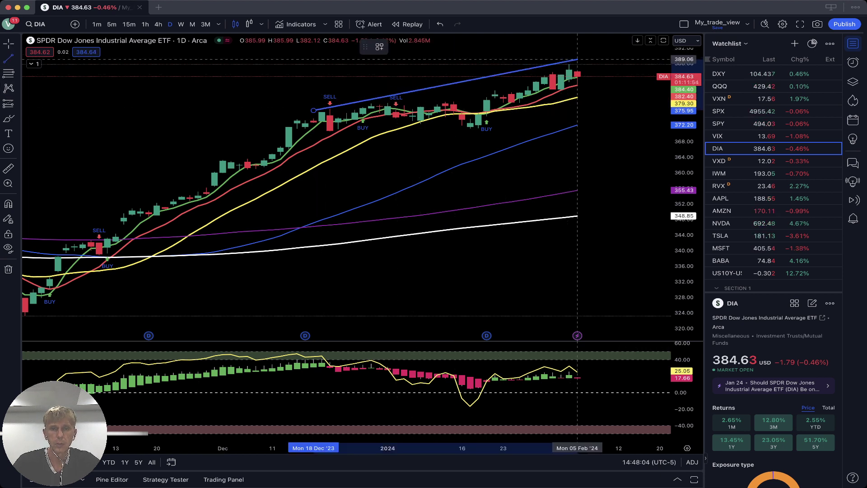
left_click(586, 60)
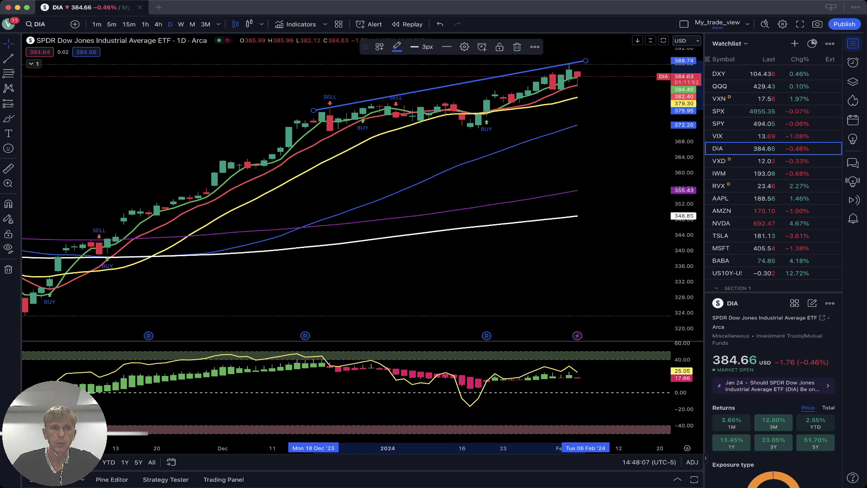
- Draw a trend line across the DIA oscillator peaks from 13 Dec '23 at about 48.64 to 06 Feb '24 at about 31.99
left_click(561, 421)
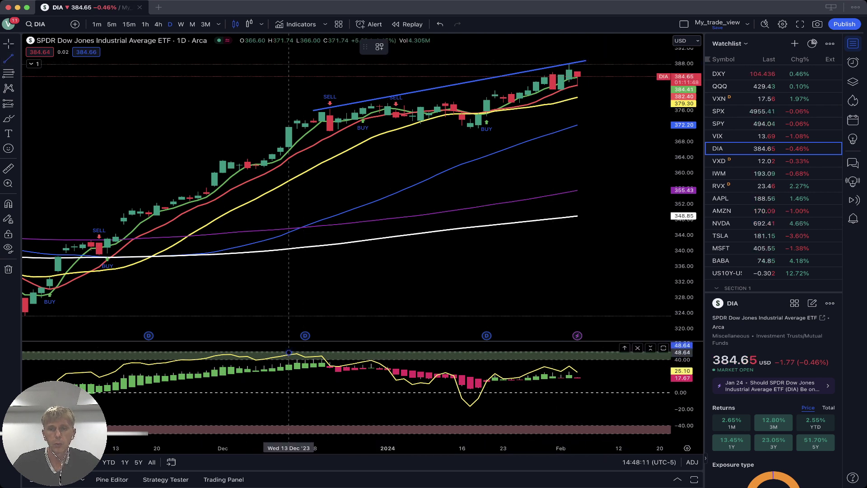
left_click(289, 352)
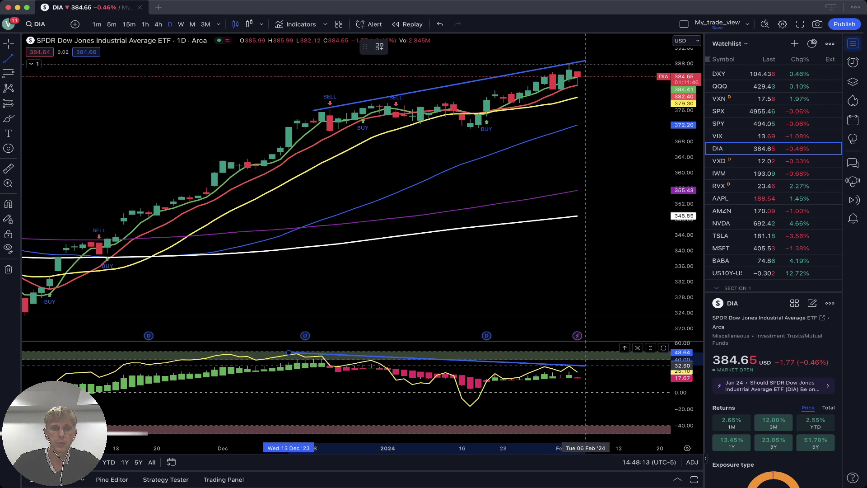
left_click(586, 365)
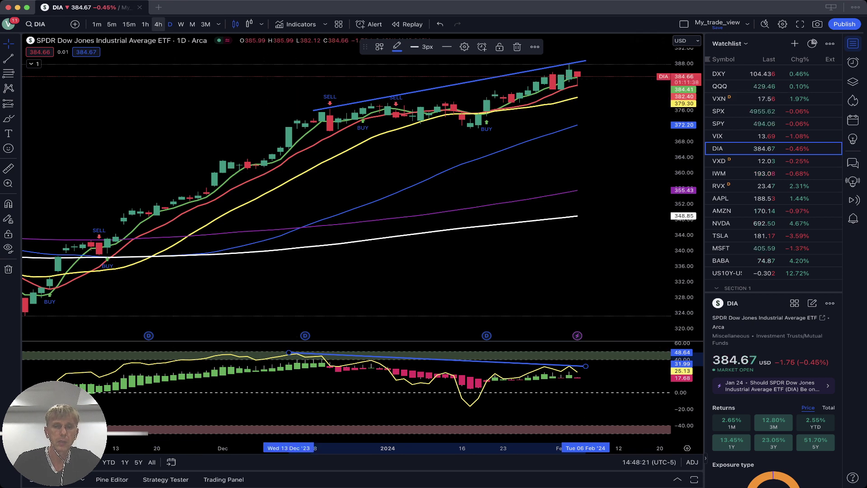
- On the DIA 4-hour chart, raise the oscillator trend line's right end above the latest peaks, and review the 1-hour chart
left_click(158, 24)
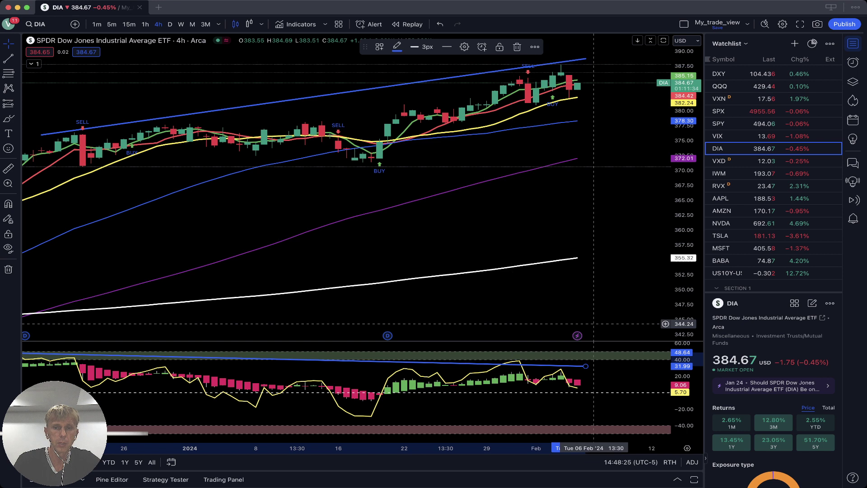
left_click_drag(586, 366, 586, 360)
scroll(569, 312, "left", 5)
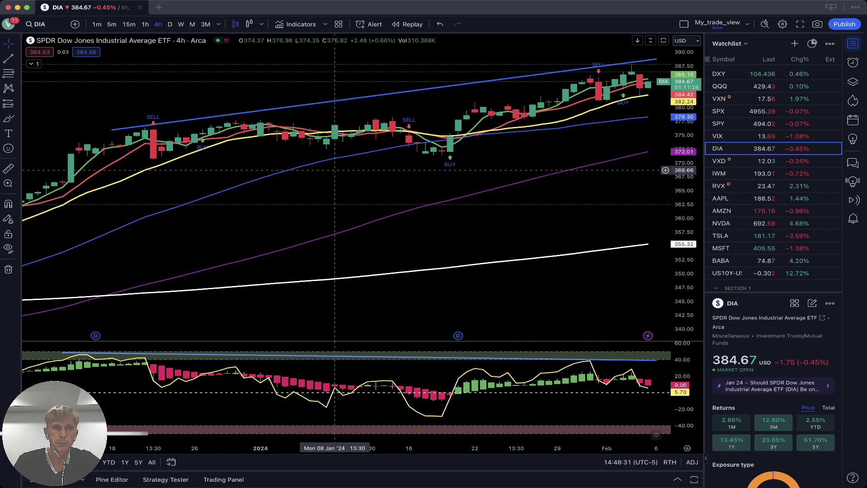
left_click(145, 24)
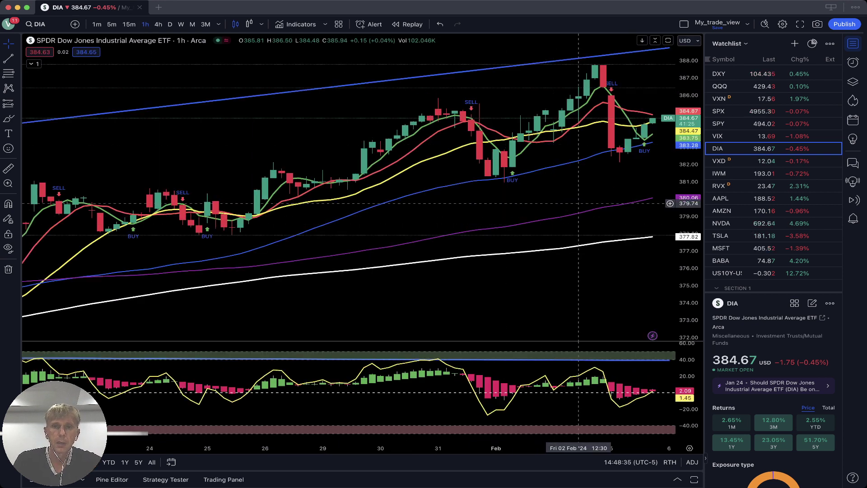
scroll(579, 203, "right", 3)
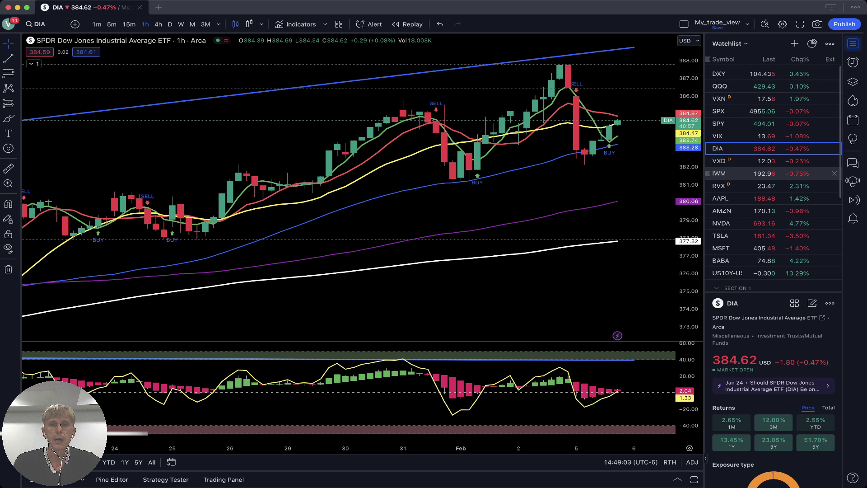
- Review the IWM Russell 2000 ETF on the daily, 4-hour and 1-hour charts
left_click(745, 173)
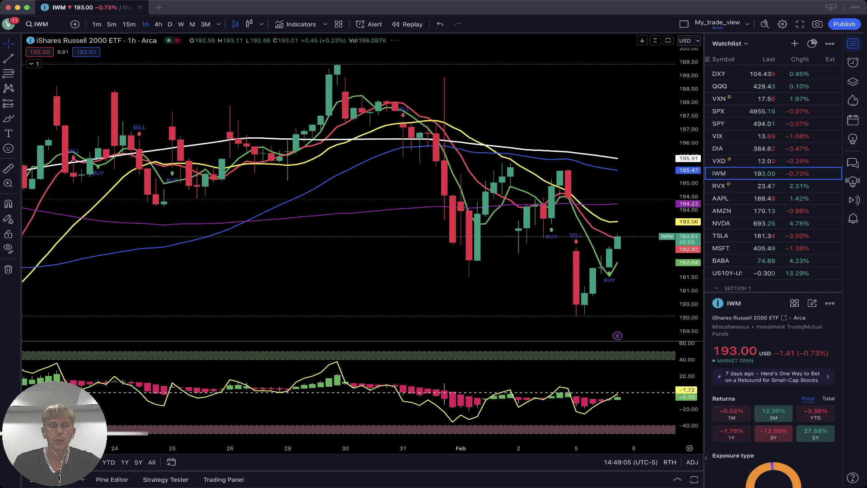
left_click(170, 24)
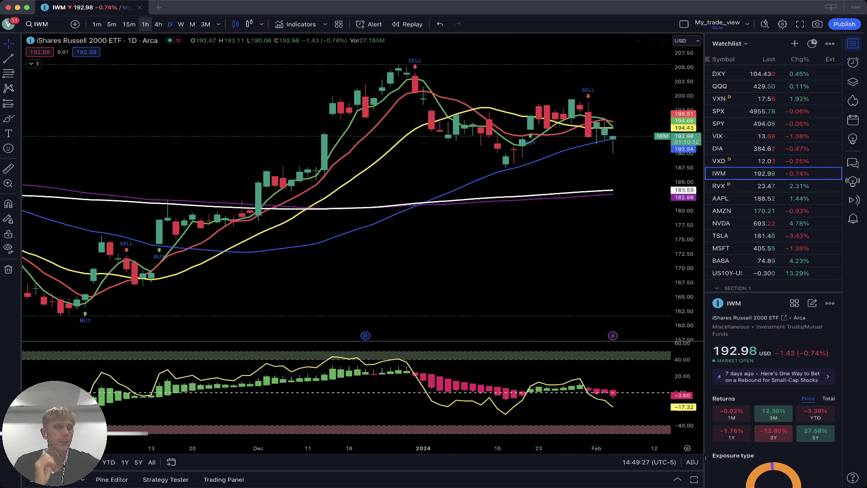
left_click(158, 24)
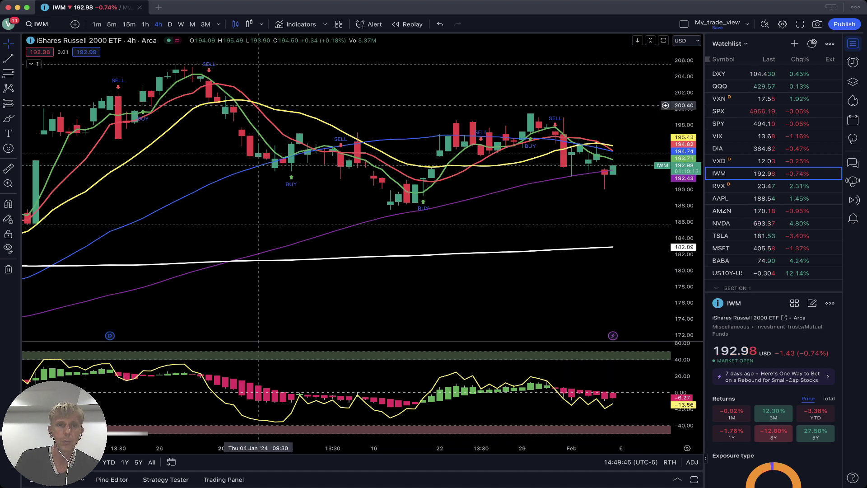
left_click(146, 24)
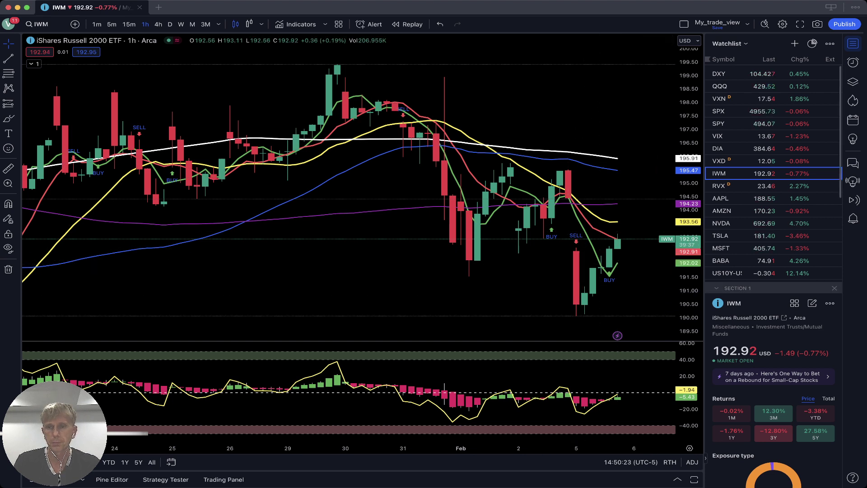
- Review the RVX Russell 2000 volatility index on the 1-hour and daily charts
left_click(722, 199)
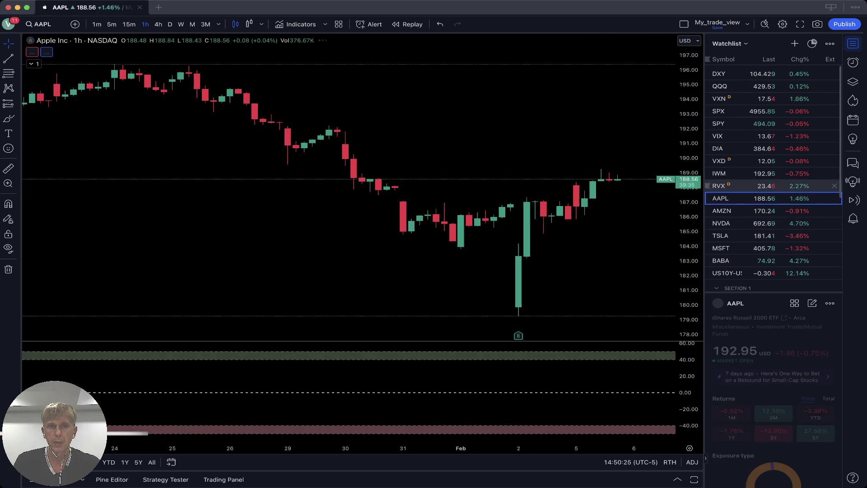
key("Up")
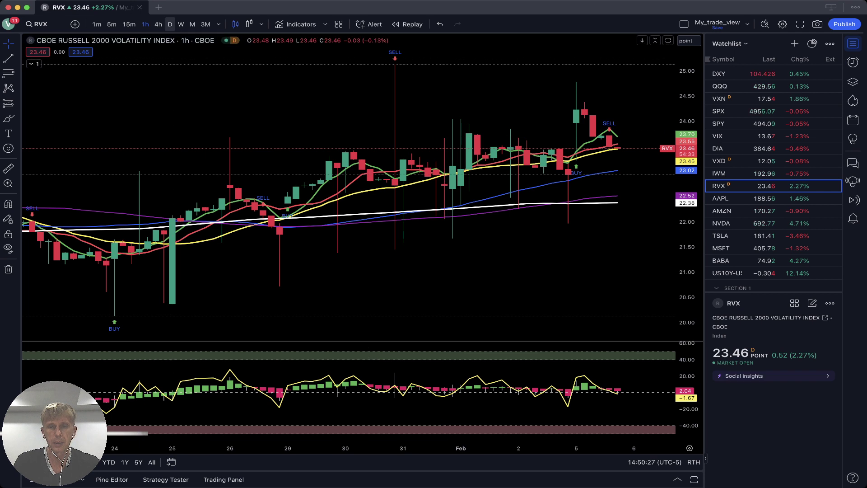
left_click(169, 24)
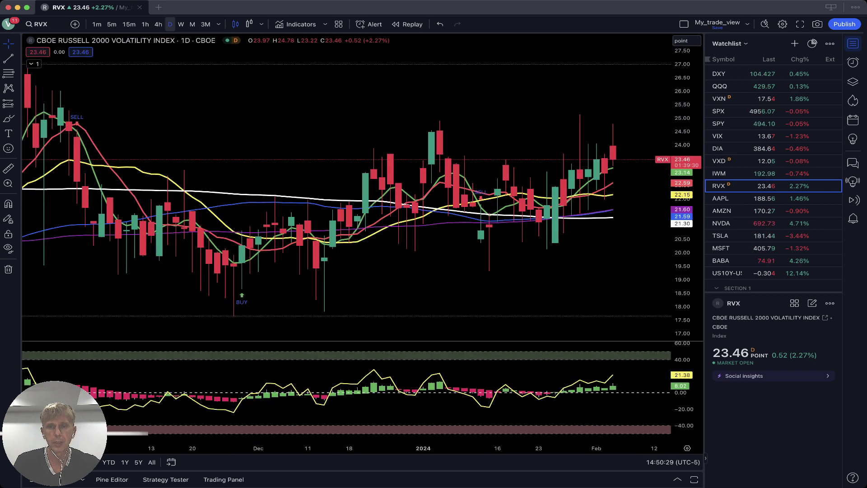
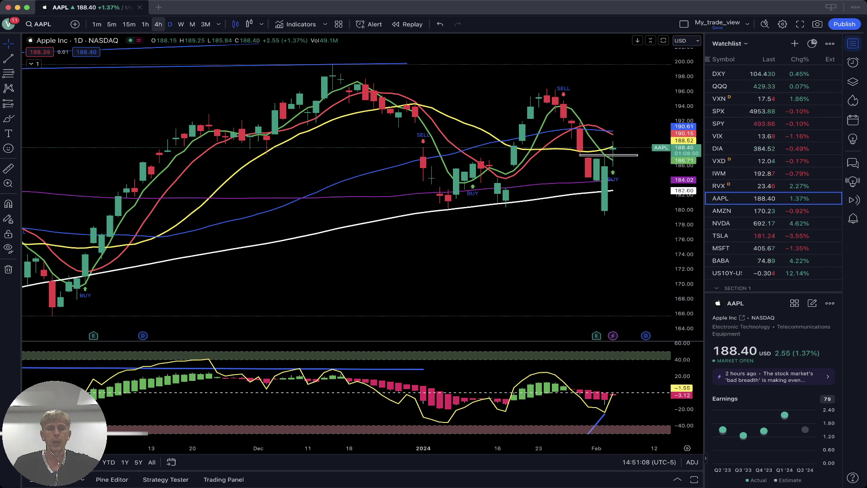
- On the AAPL 4-hour chart, delete the narrow white rectangle and the short rising oscillator trend line beside February, and review the 1-hour chart
left_click(158, 24)
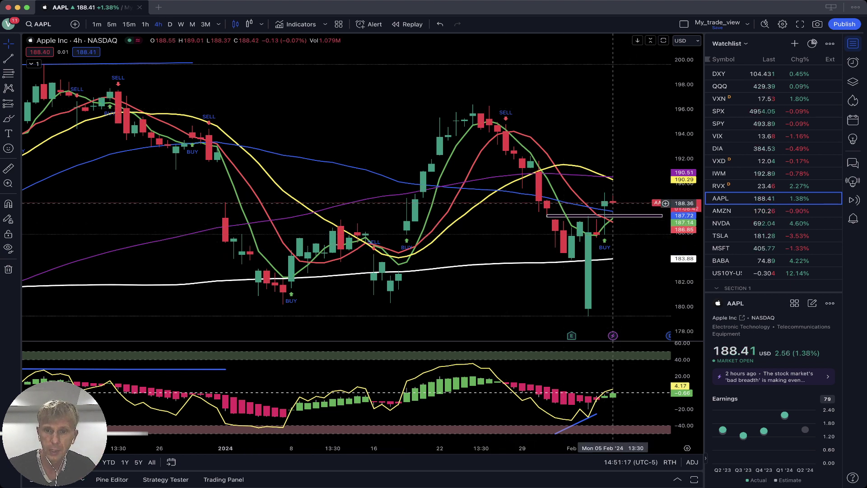
left_click(665, 217)
key("Delete")
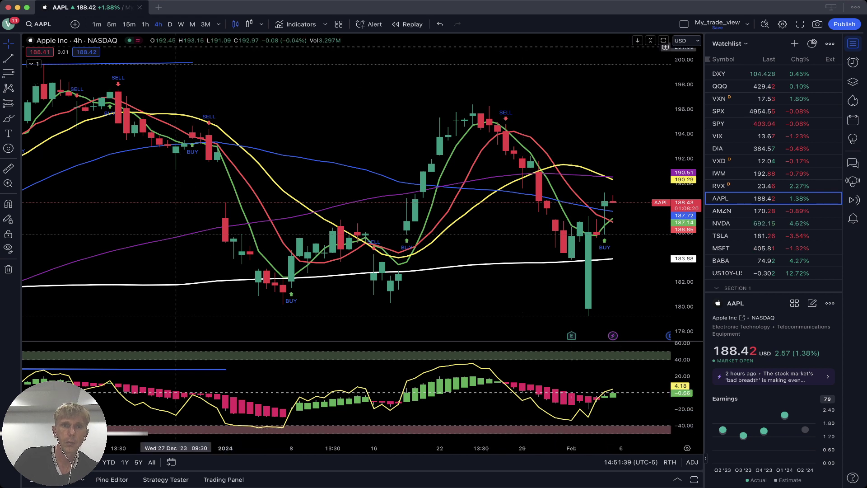
left_click(145, 24)
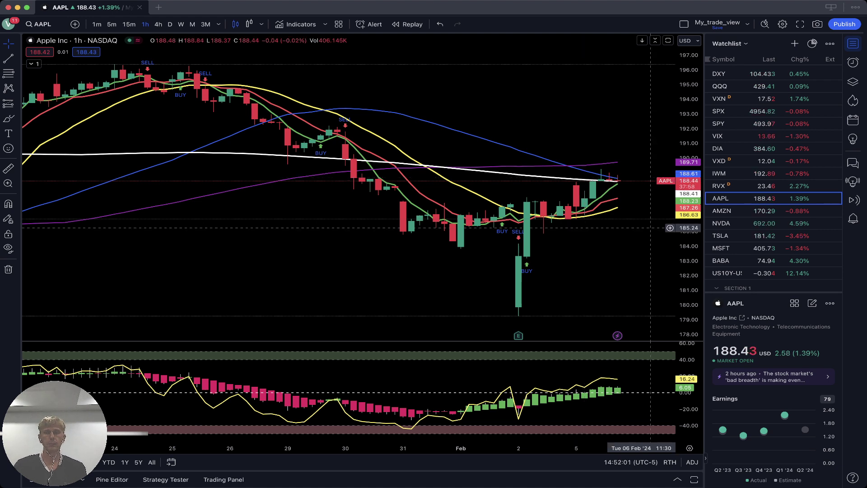
- Review the AMZN chart on the daily, 4-hour and 1-hour timeframes
left_click(723, 211)
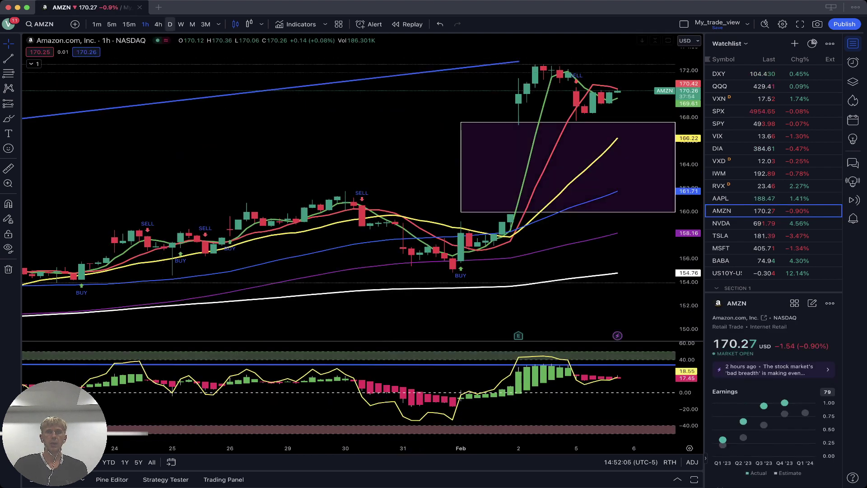
left_click(170, 24)
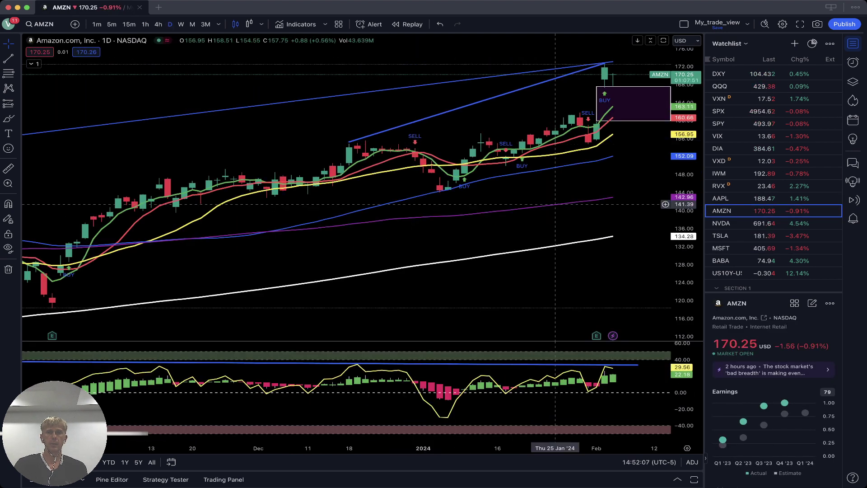
left_click_drag(472, 199, 372, 199)
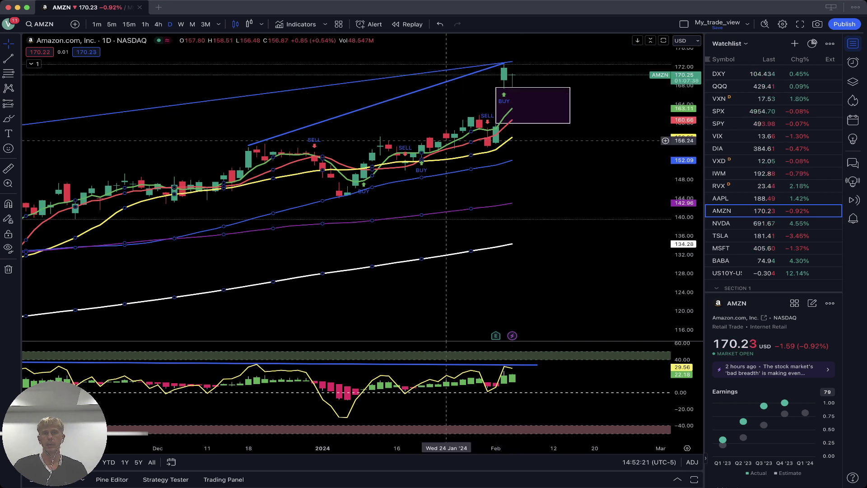
left_click(158, 24)
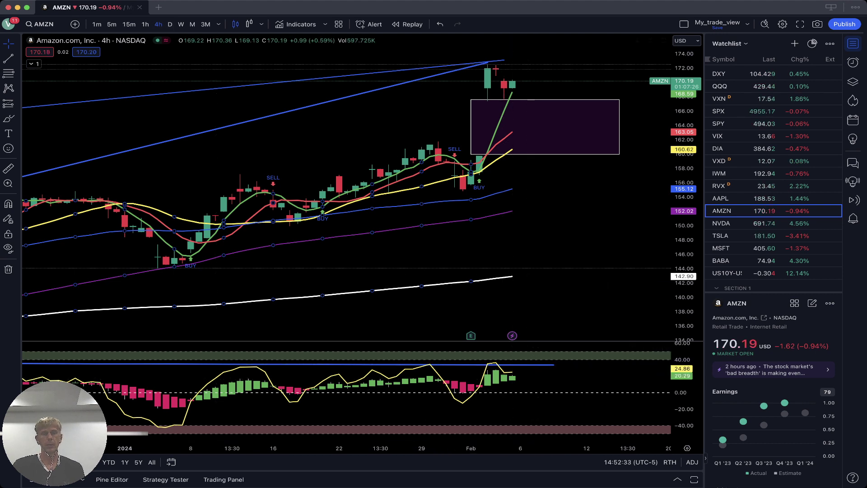
left_click(145, 24)
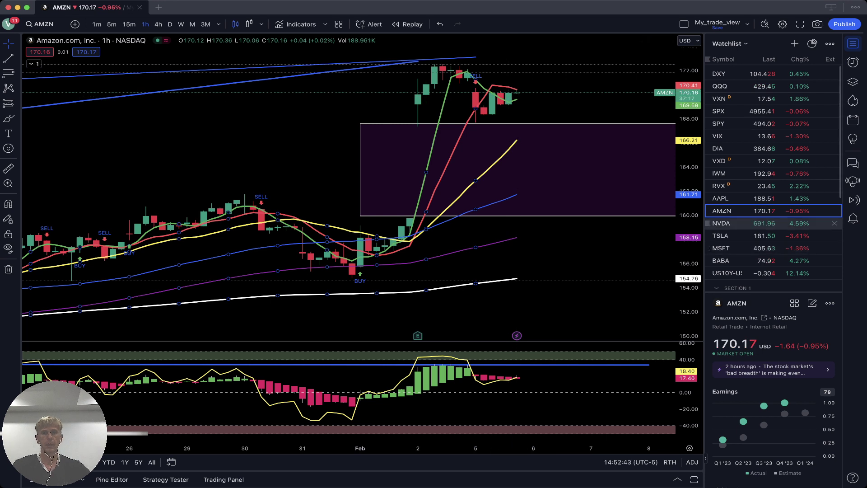
- On the NVDA daily chart, delete the old long trend line above the price
left_click(723, 224)
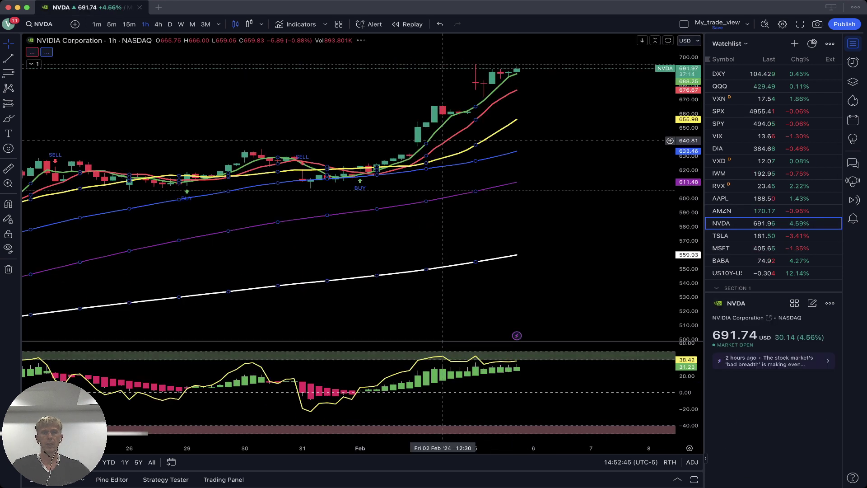
left_click(170, 24)
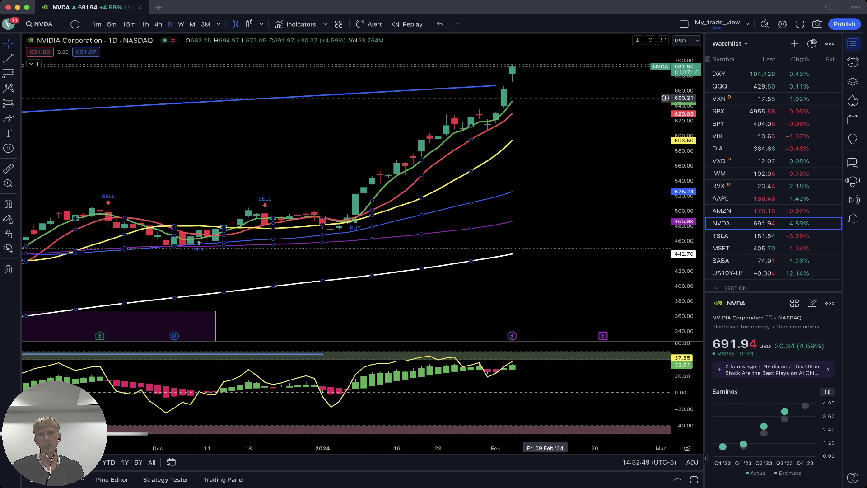
left_click(496, 86)
left_click_drag(496, 85, 521, 62)
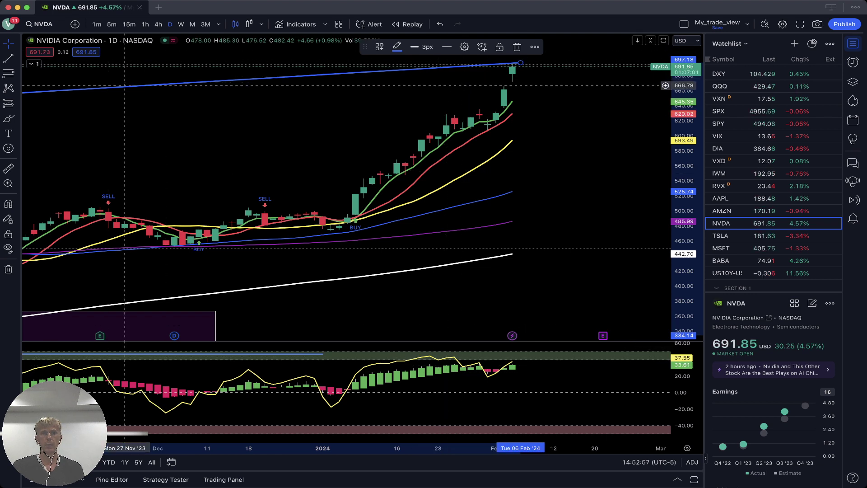
key("Delete")
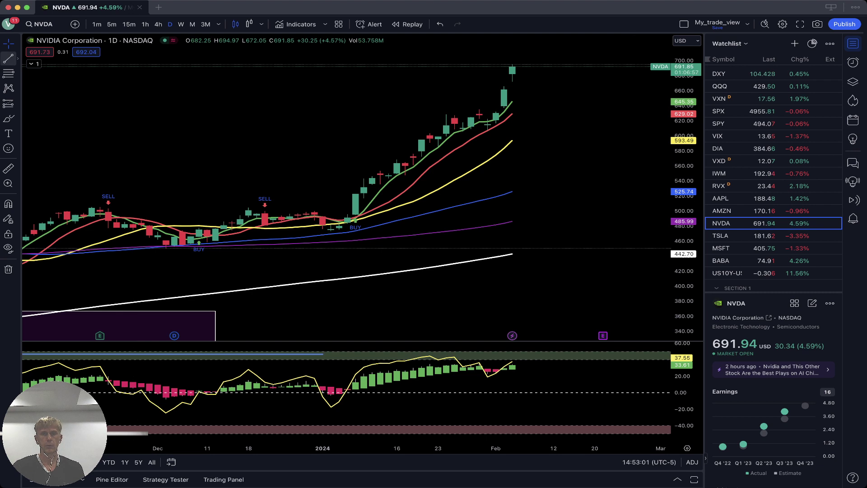
- Draw a trend line across the NVDA price highs from 24 Jan '24 at about 624.79 to 06 Feb '24 at about 701.05
left_click(8, 58)
left_click(447, 117)
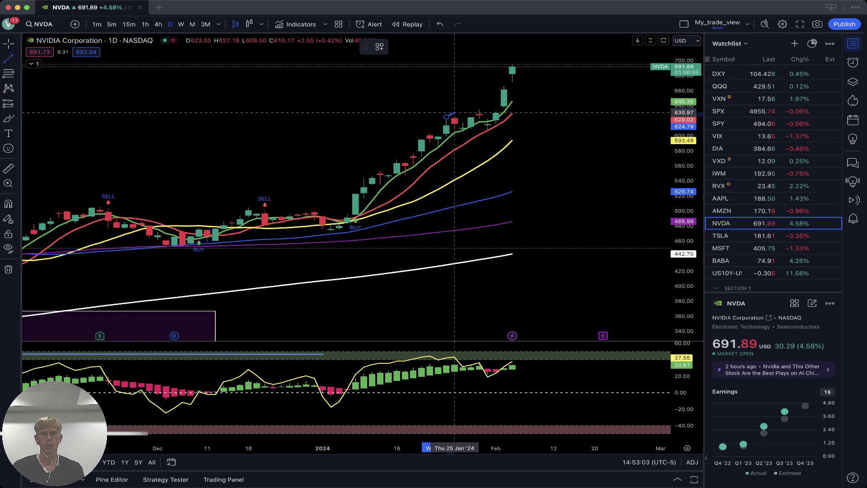
left_click(521, 59)
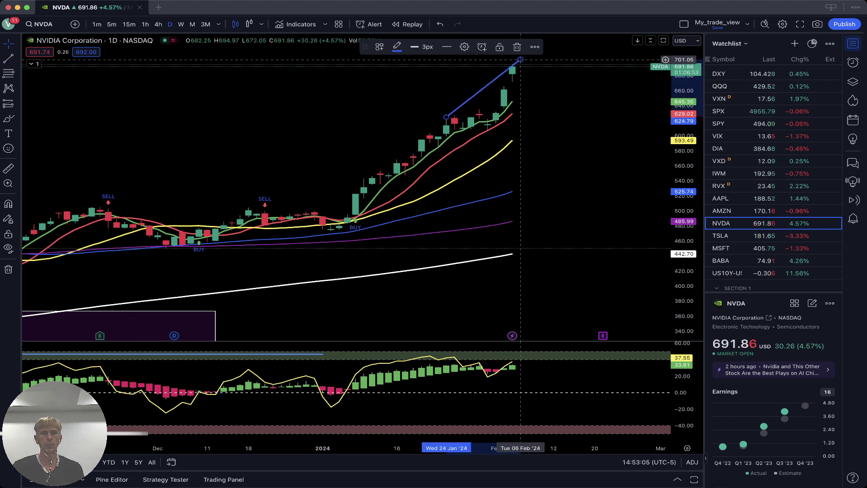
- Draw a trend line across the NVDA oscillator peaks from 22 Jan '24 at about 45.11 to 06 Feb '24 at about 37.04, and delete the old one
left_click(461, 190)
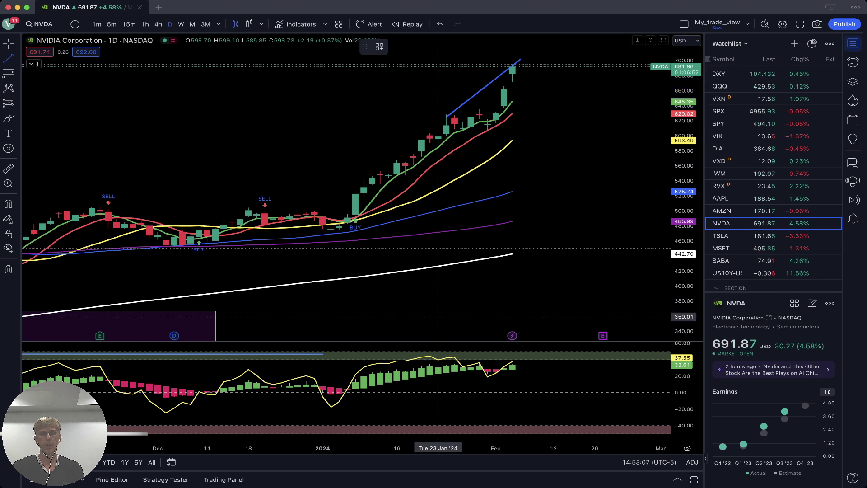
left_click(430, 356)
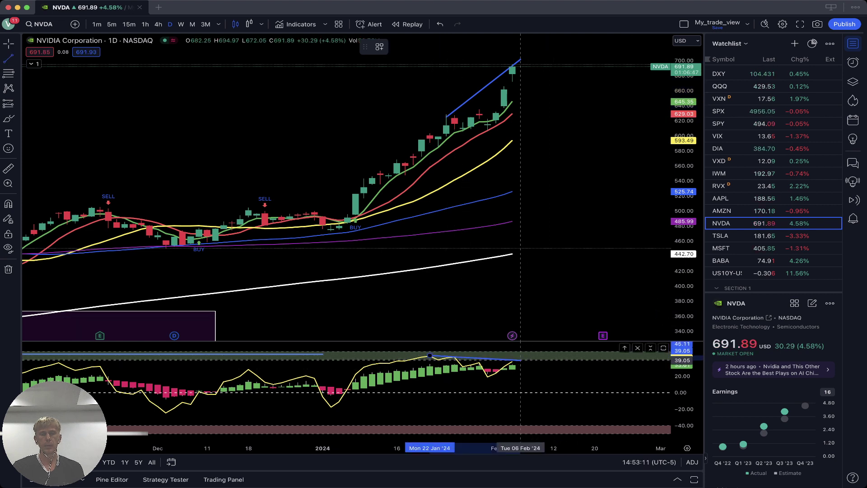
left_click(521, 362)
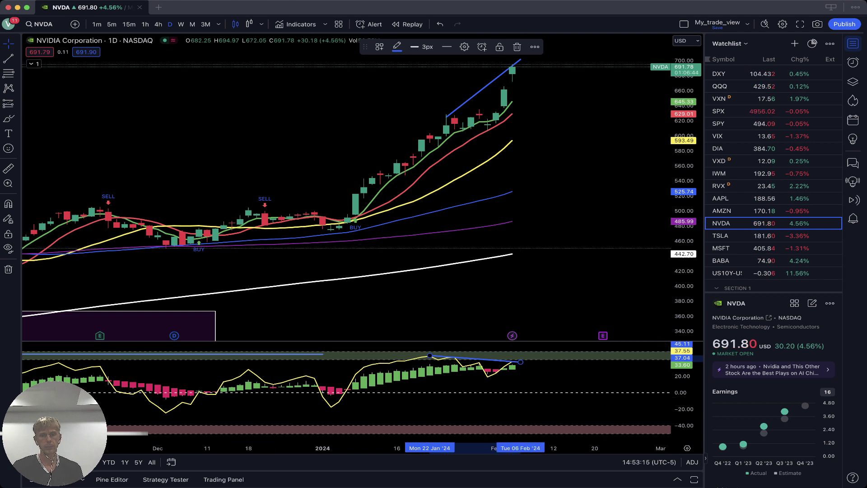
left_click(273, 354)
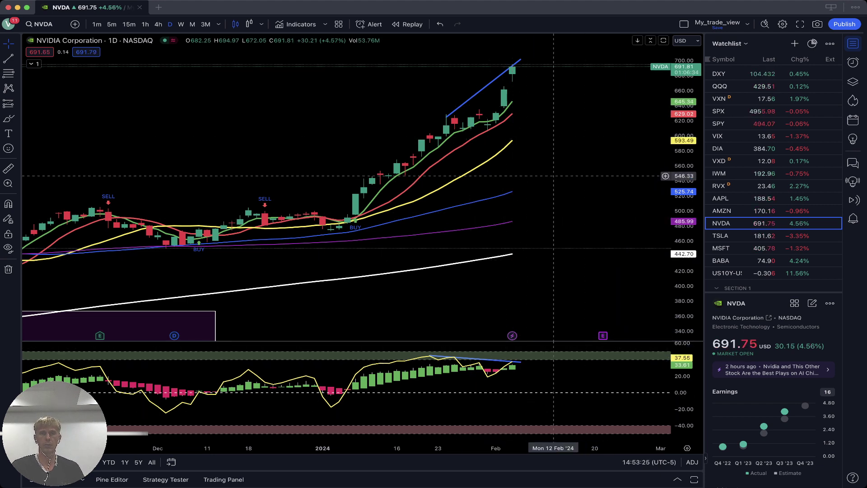
- On the NVDA 4-hour chart, raise the oscillator trend line's right end to about 41.58, and review the 1-hour chart
left_click(158, 24)
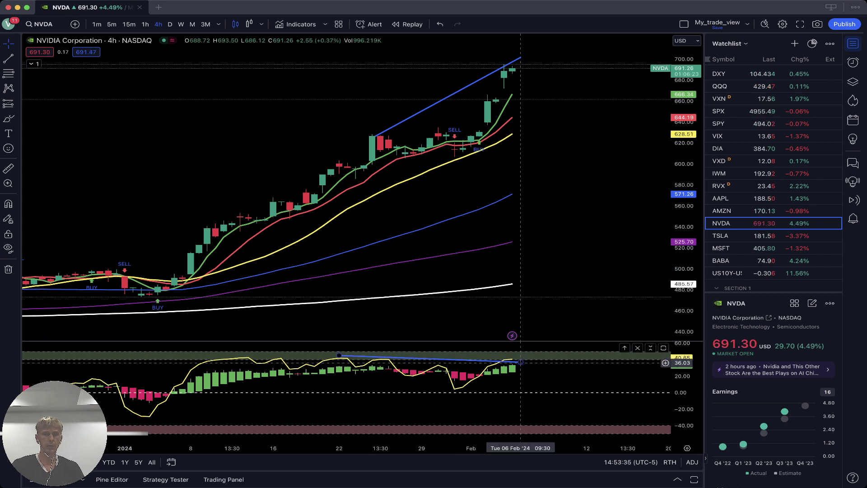
left_click_drag(521, 362, 521, 358)
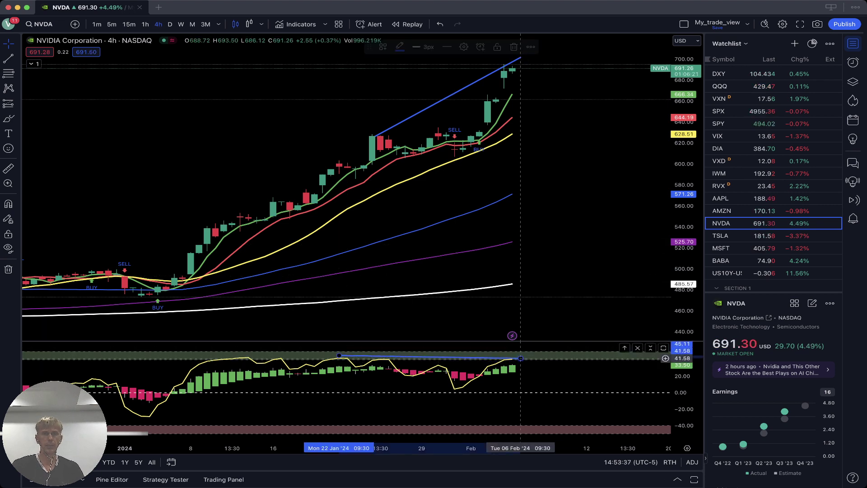
left_click(145, 24)
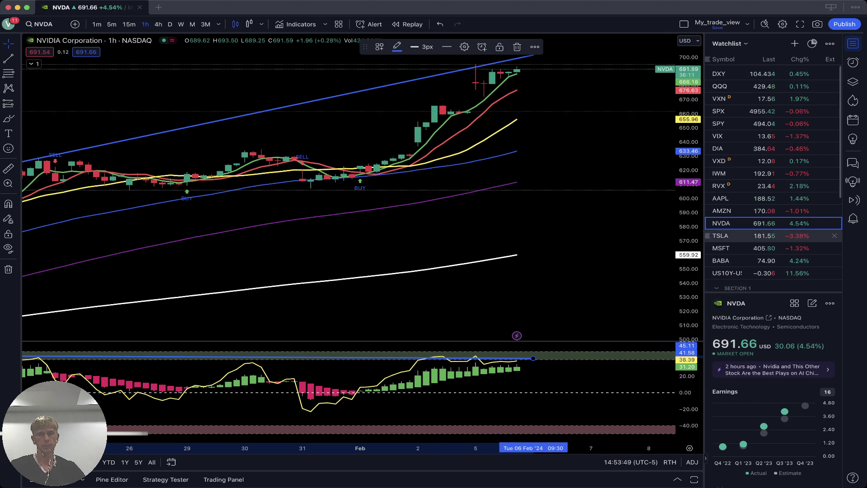
- On the TSLA daily chart, draw a trend line below the price lows from 24 Jan '24 at about 181.82 to 06 Feb '24 at about 173.64
left_click(741, 236)
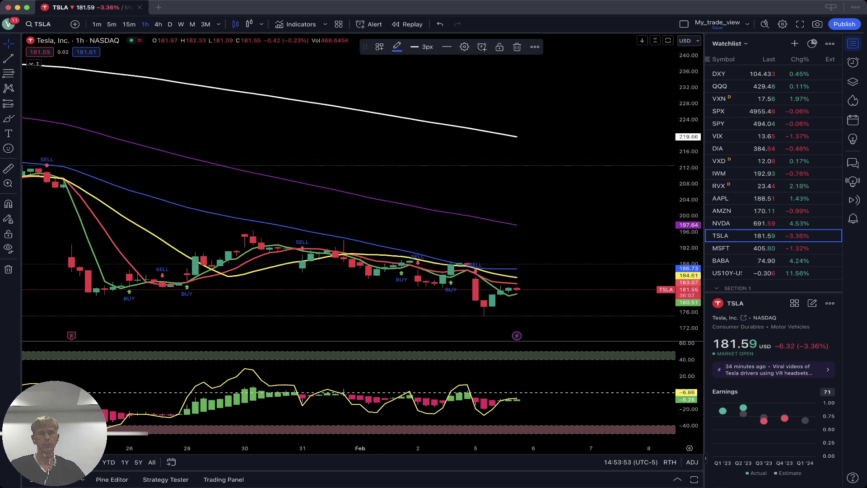
left_click(170, 24)
left_click(170, 24)
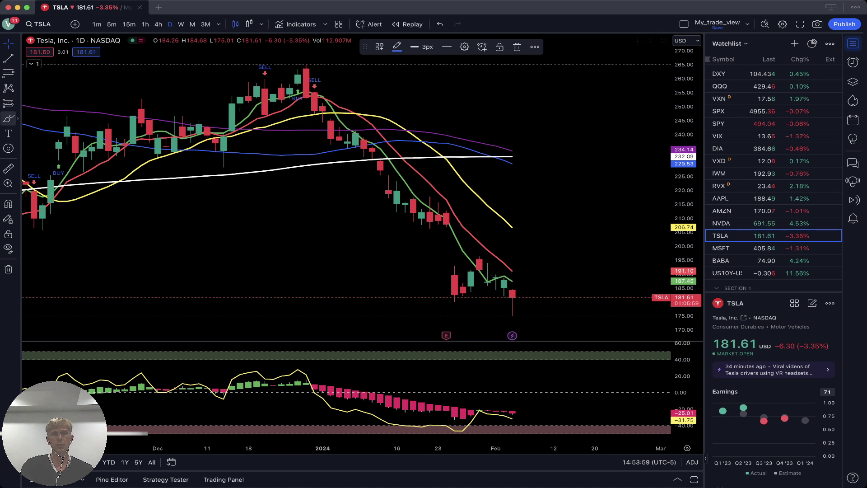
left_click(8, 58)
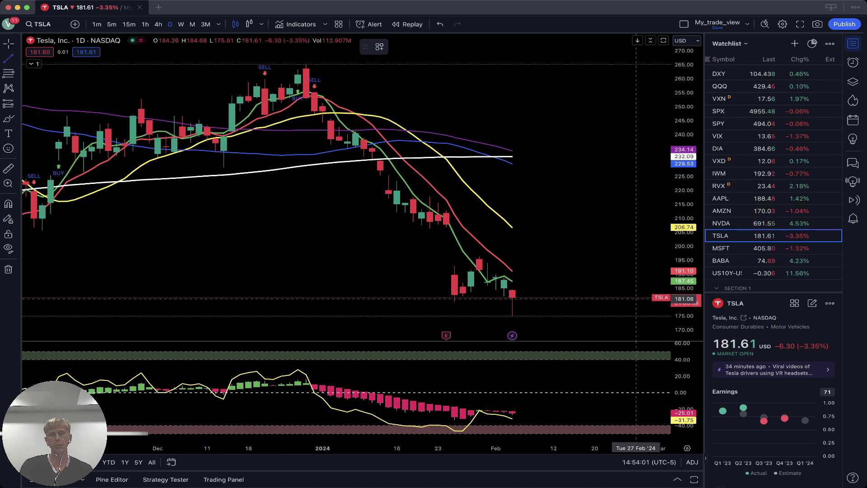
left_click(446, 297)
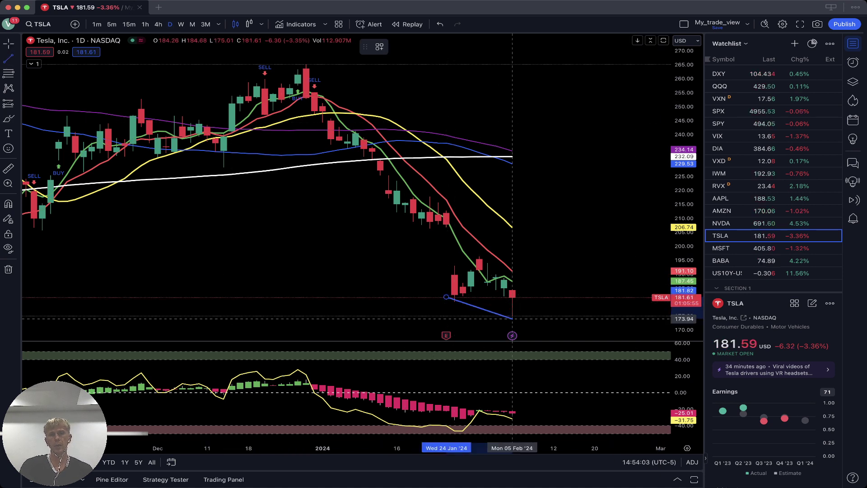
left_click(521, 320)
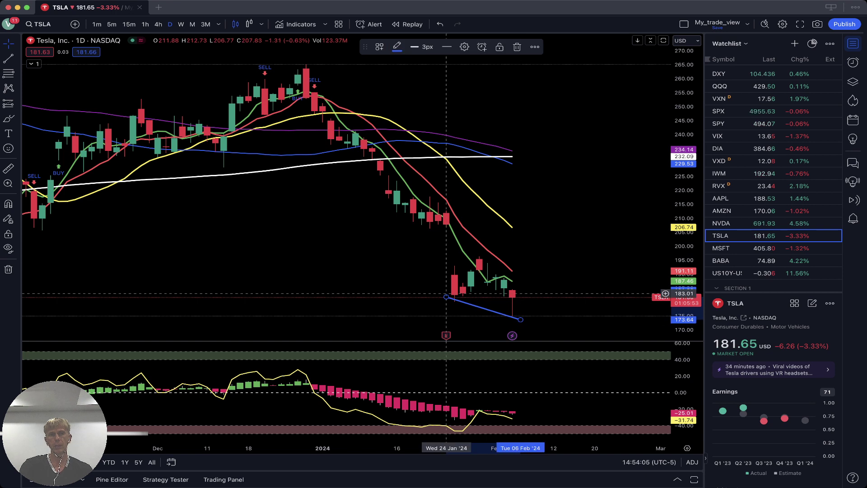
- Draw a trend line under the TSLA oscillator lows from 26 Jan '24 at about −49.72 to 06 Feb '24 at about −30.55
left_click(8, 58)
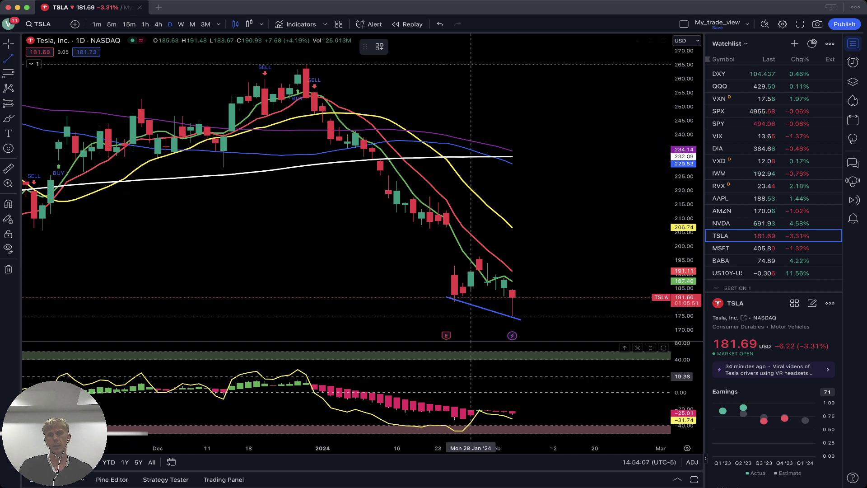
left_click(463, 433)
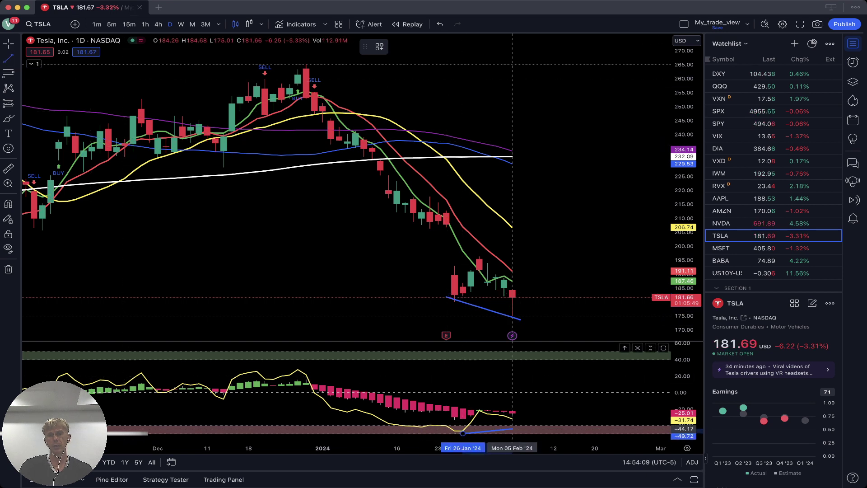
left_click(521, 418)
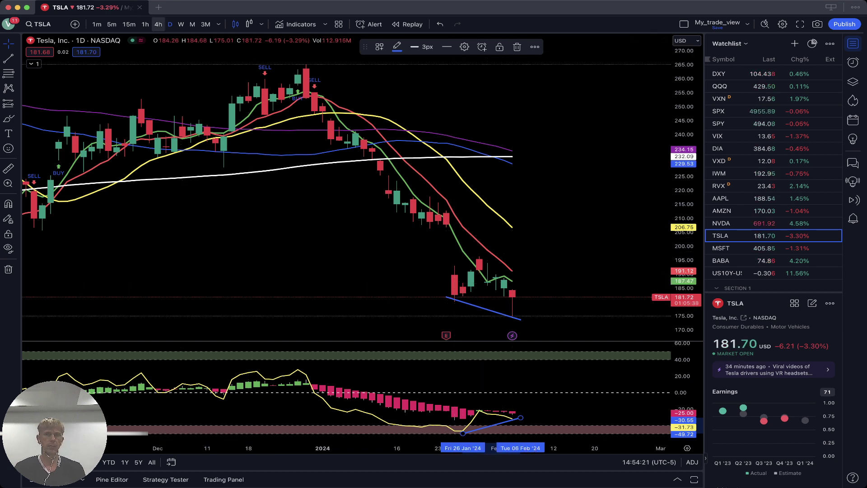
- Shift the TSLA oscillator trend line to about −40.13 to −20.97 on the 4-hour chart, and to about −47.20 to −28.03 on the 1-hour chart
left_click(158, 24)
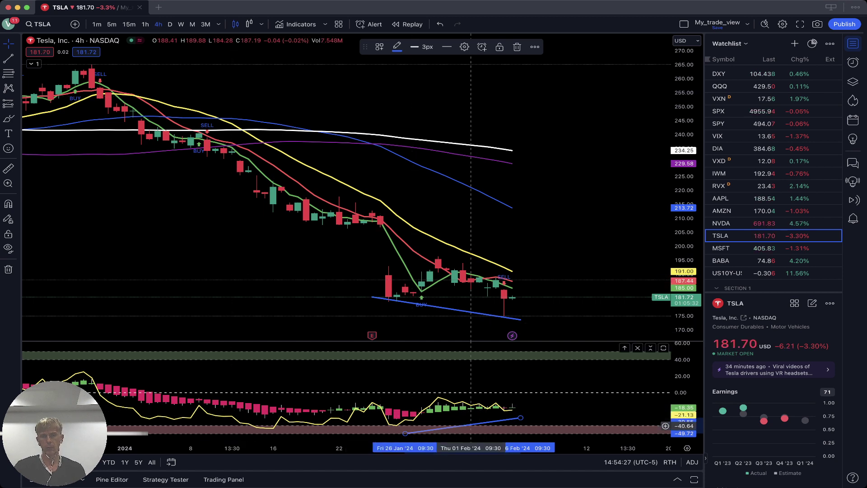
left_click_drag(471, 423, 463, 414)
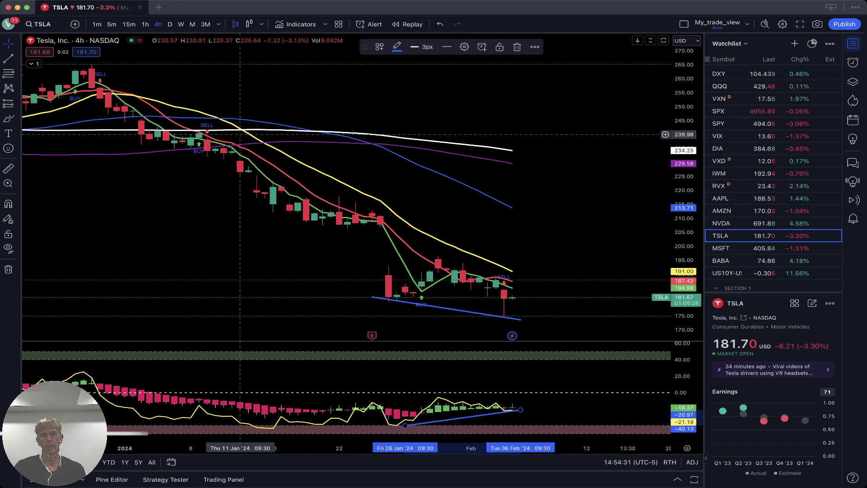
left_click(145, 24)
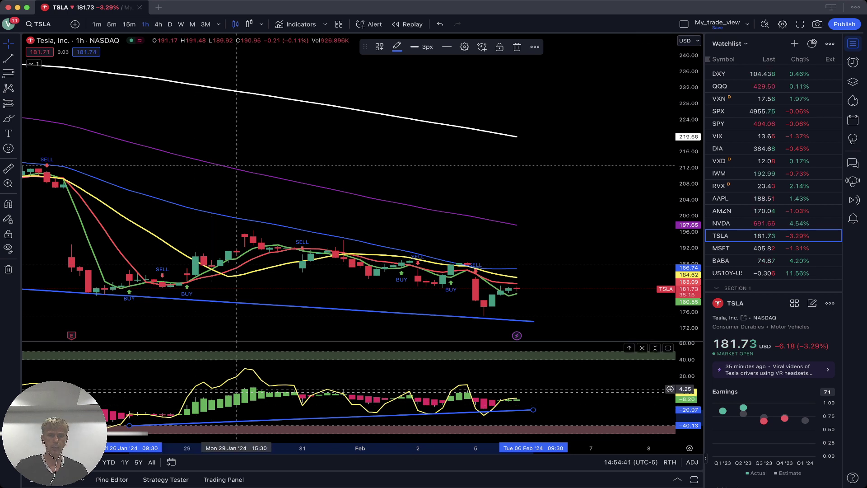
left_click_drag(278, 419, 237, 425)
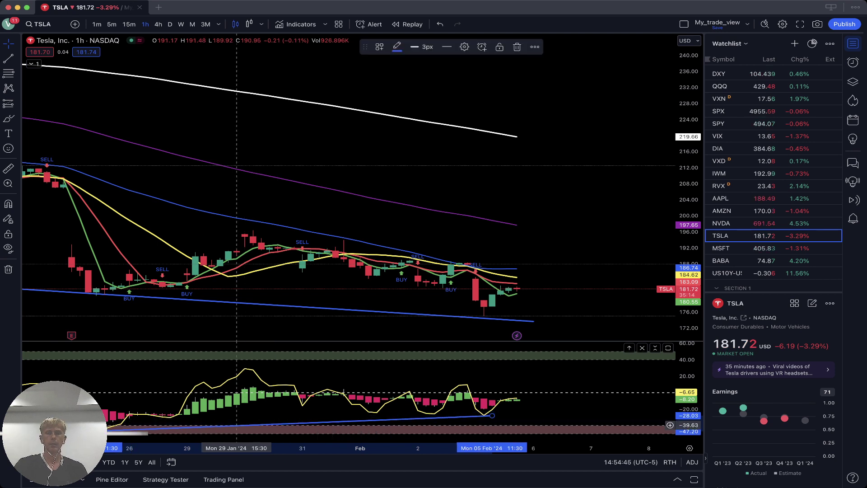